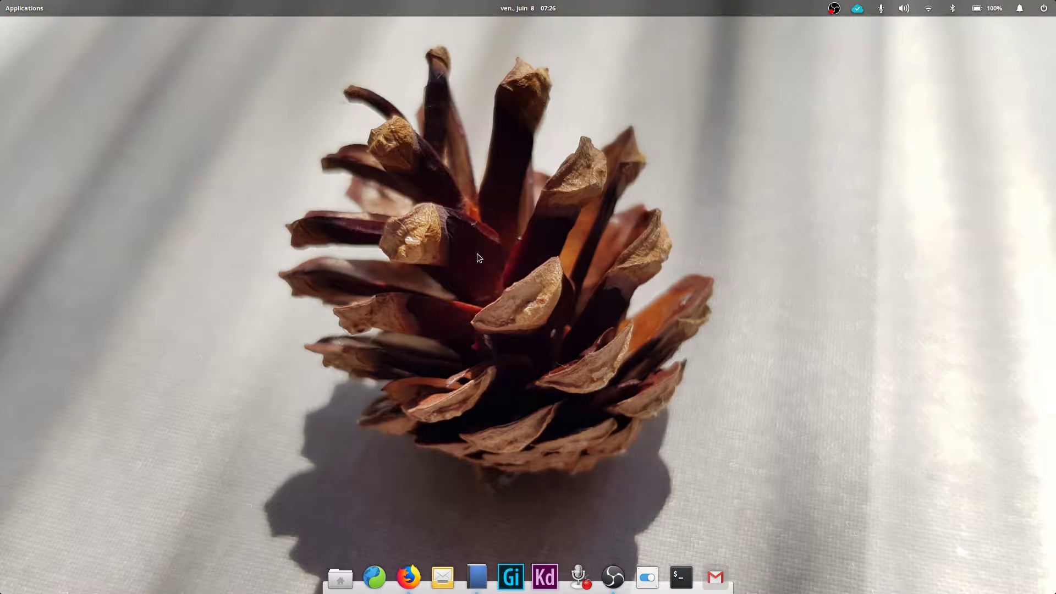
# Bring the browser window with the Gmail inbox back into view from the dock.
pyautogui.click(408, 576)
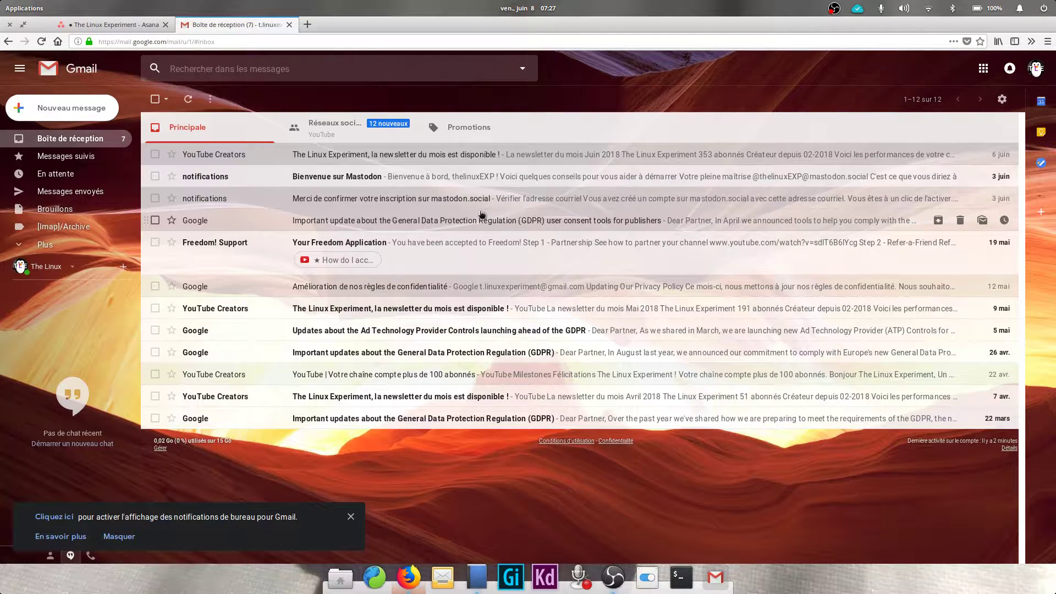
# Launch Mail, move its window to the screen centre, and expand the TLE account's folders.
pyautogui.click(442, 577)
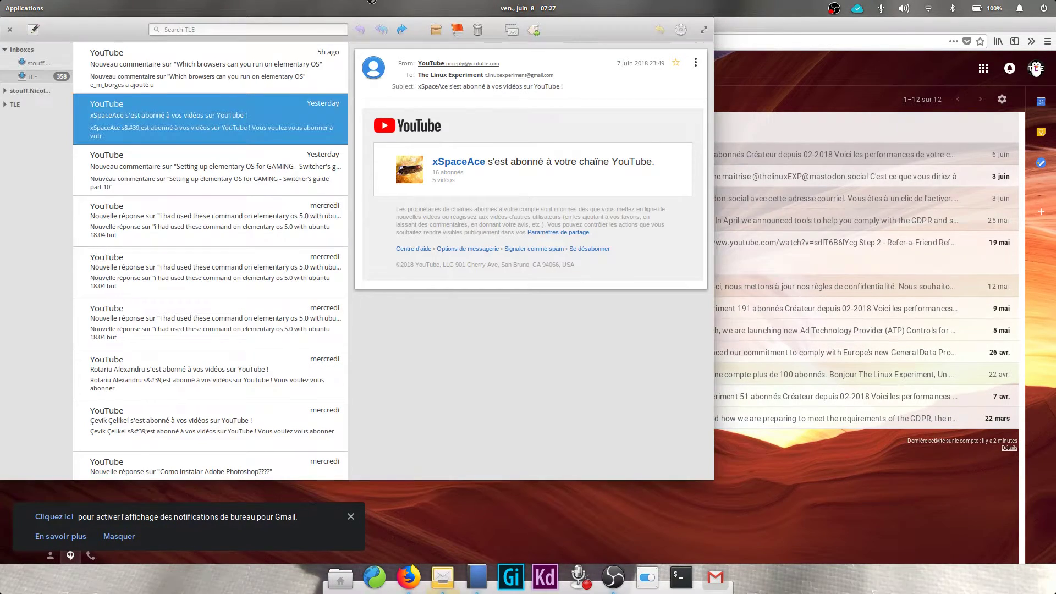
pyautogui.moveTo(578, 35); pyautogui.dragTo(733, 65)
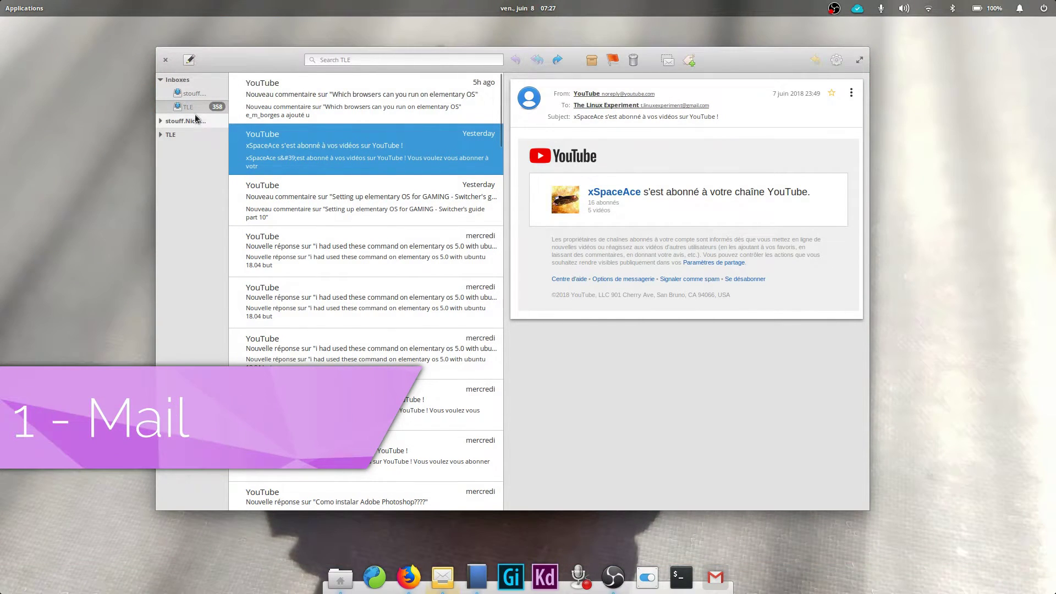
pyautogui.click(160, 133)
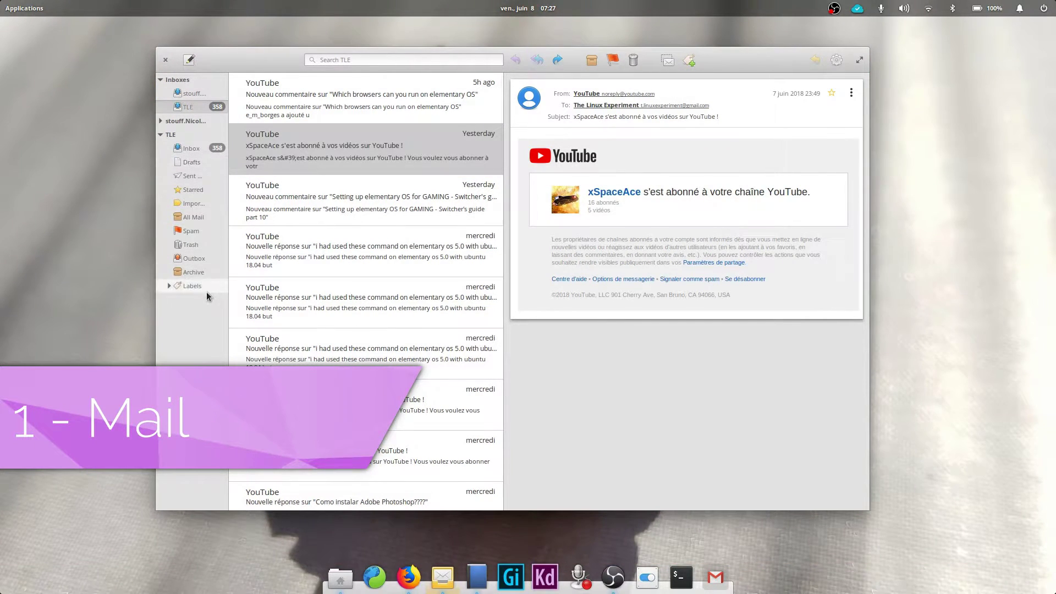
# Review the configured mail accounts, selecting TLE and the other account, then close the list.
pyautogui.click(836, 60)
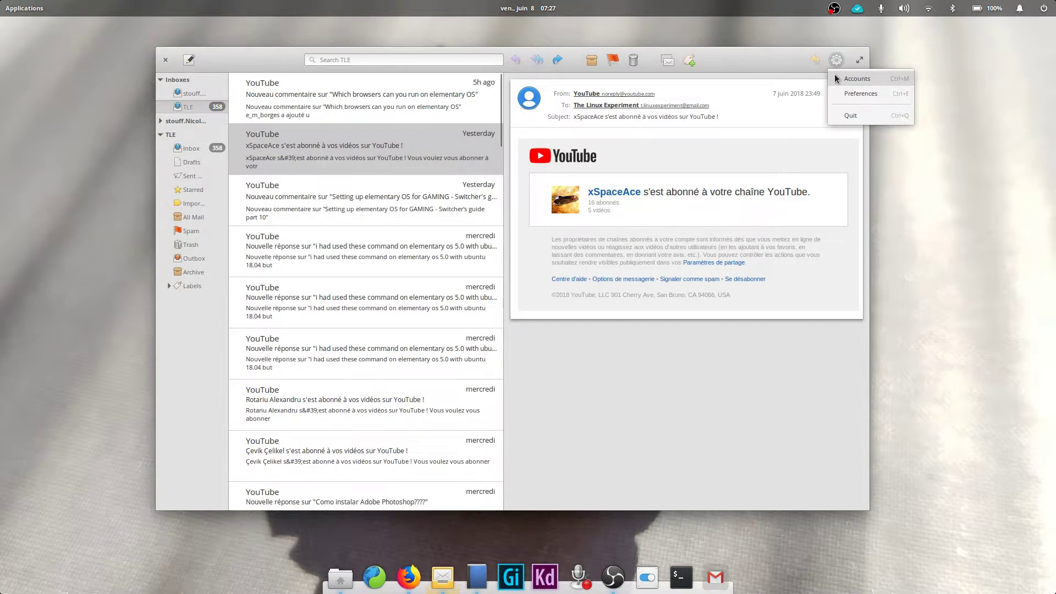
pyautogui.click(835, 75)
pyautogui.click(439, 236)
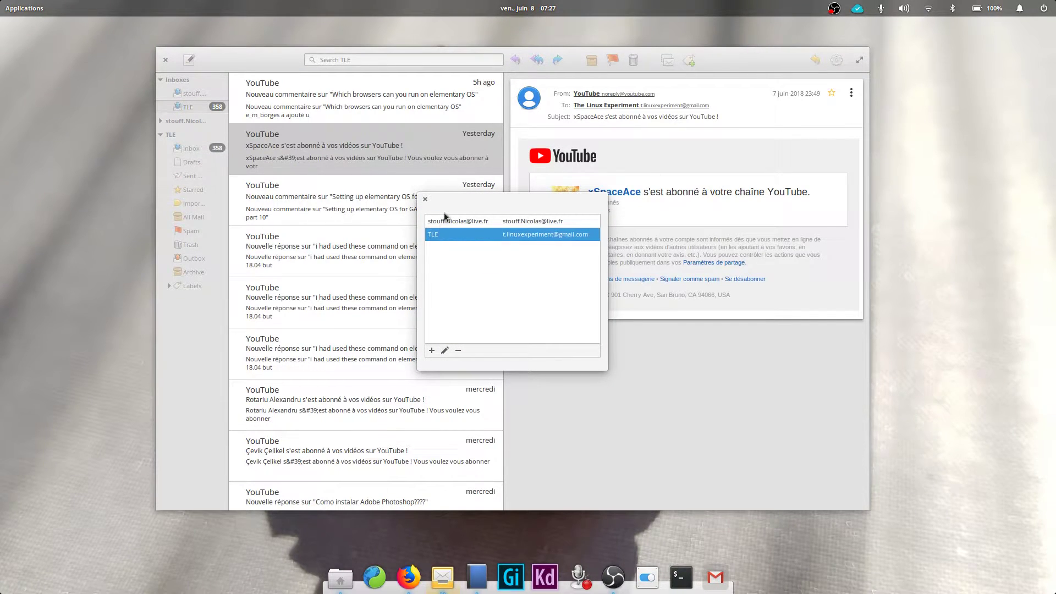
pyautogui.click(440, 221)
pyautogui.click(425, 199)
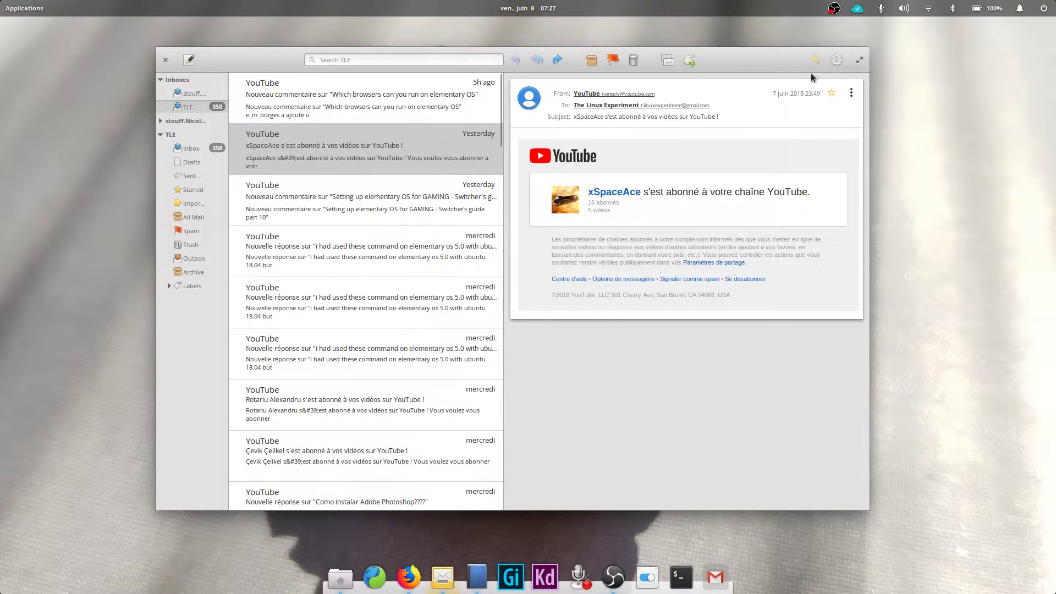
# View Mail's preferences, then check the Spam folder and return to the TLE Inbox.
pyautogui.click(835, 66)
pyautogui.click(843, 95)
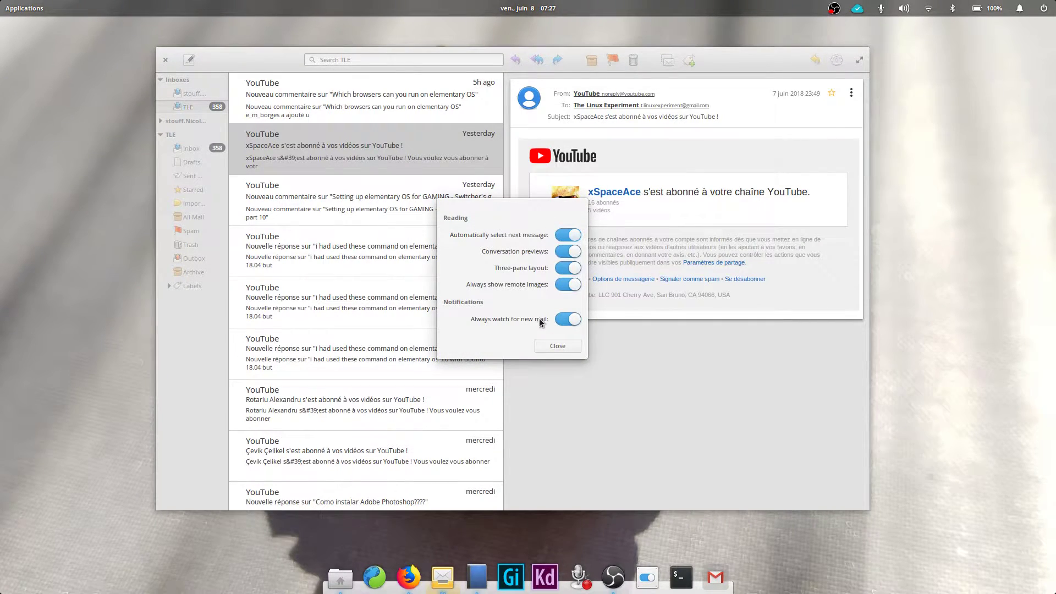
pyautogui.click(556, 347)
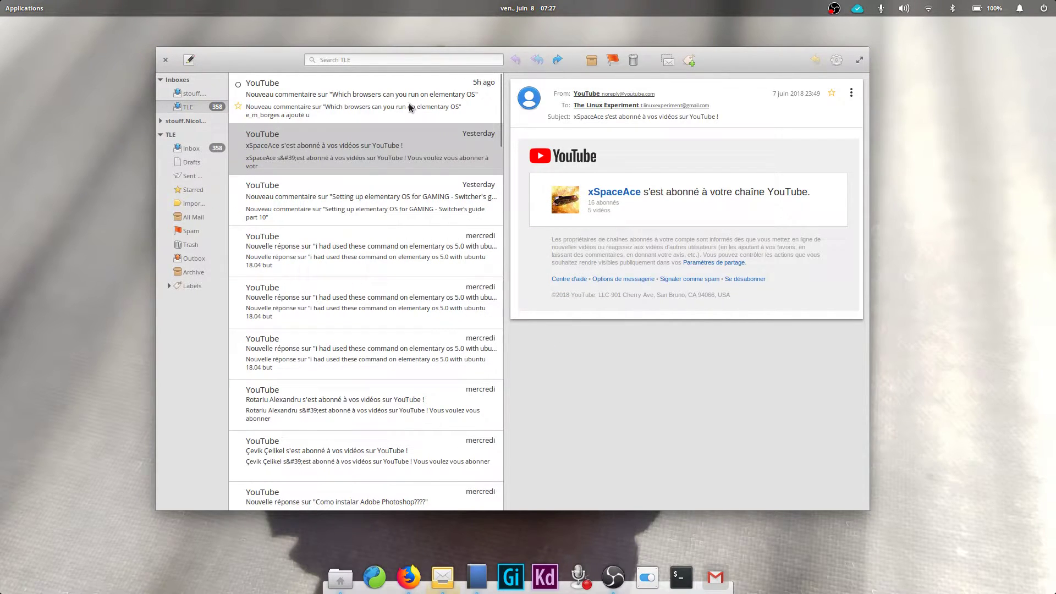
pyautogui.click(190, 230)
pyautogui.click(185, 149)
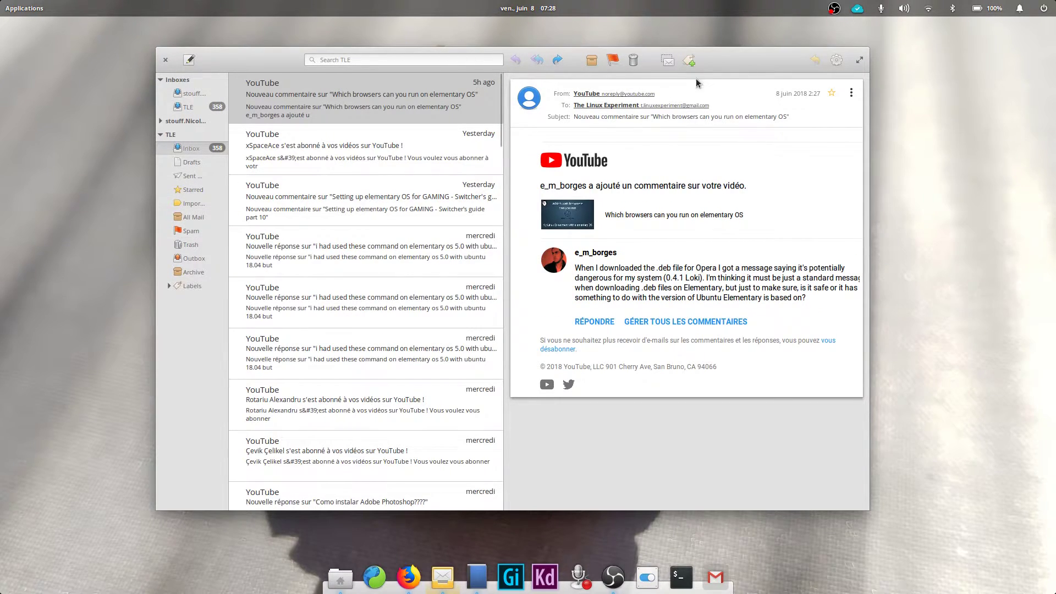
# Open a new message window, move it up-left, enlarge it, and switch off rich text.
pyautogui.click(851, 92)
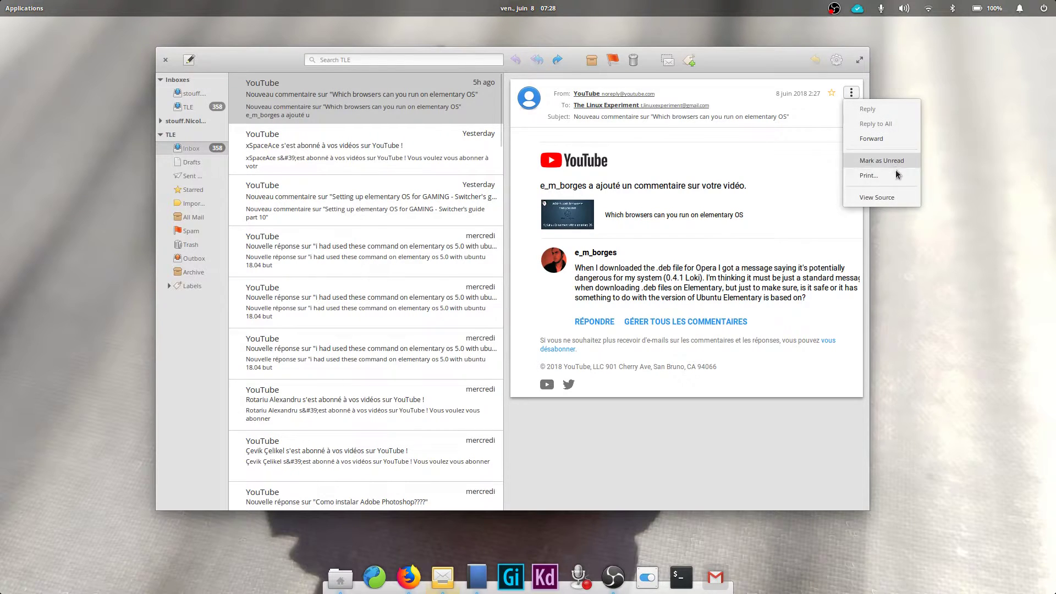
pyautogui.click(756, 175)
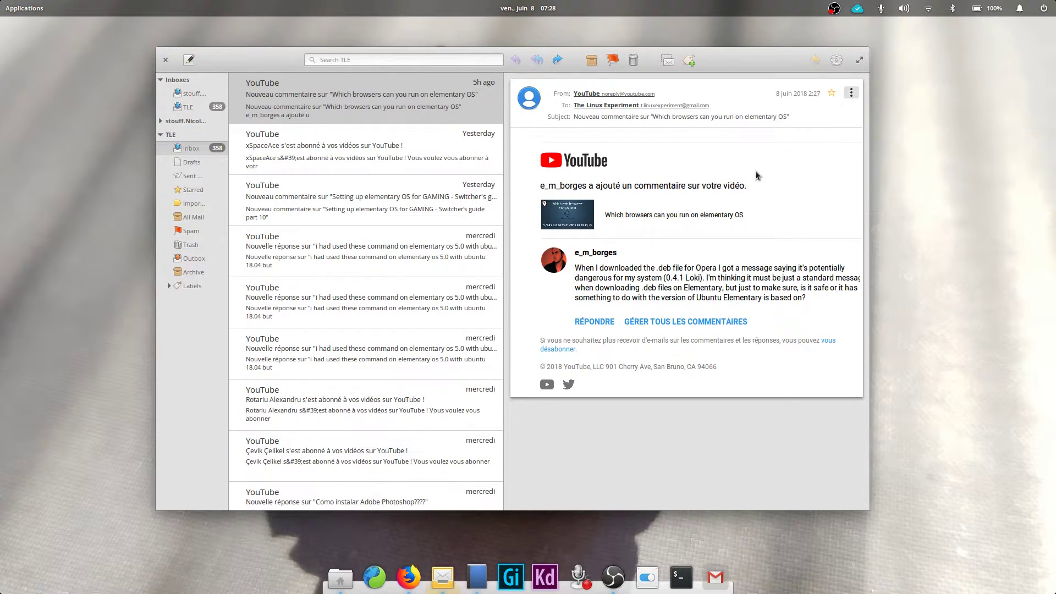
pyautogui.click(189, 59)
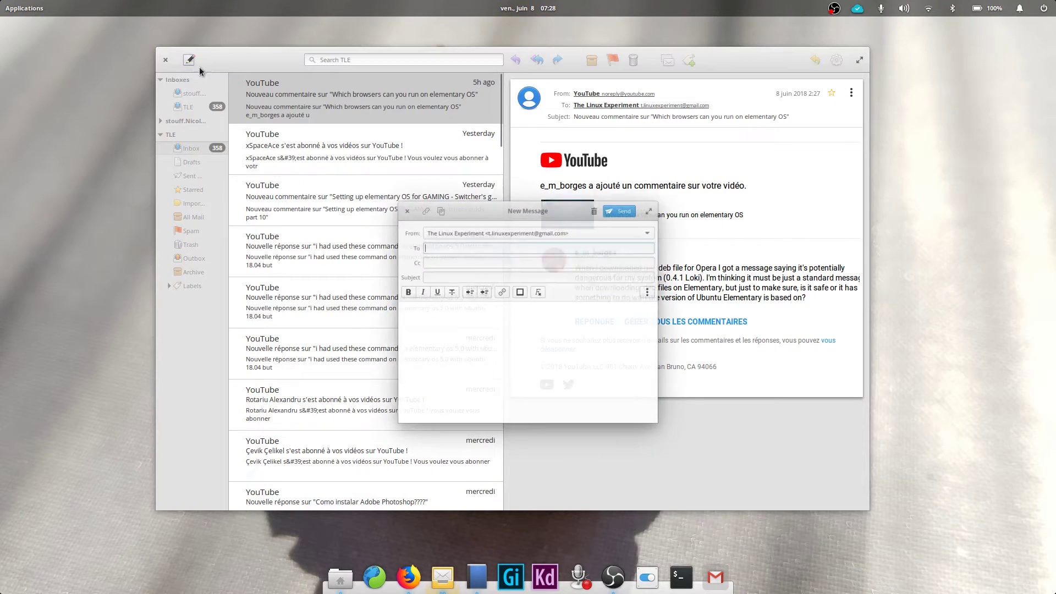
pyautogui.moveTo(536, 206); pyautogui.dragTo(488, 104)
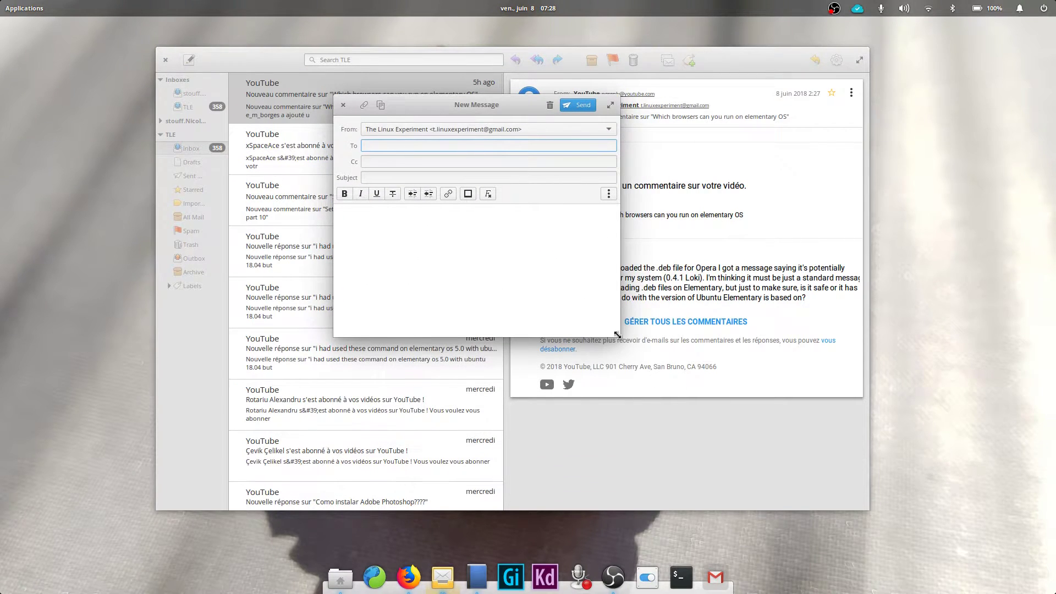
pyautogui.moveTo(617, 334); pyautogui.dragTo(724, 437)
pyautogui.click(714, 194)
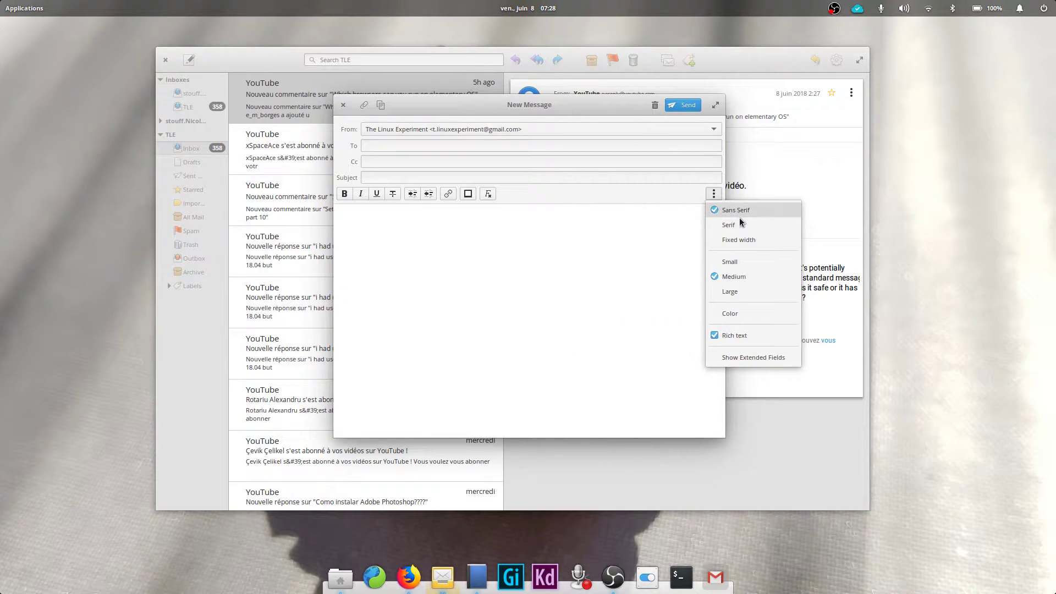
pyautogui.click(747, 338)
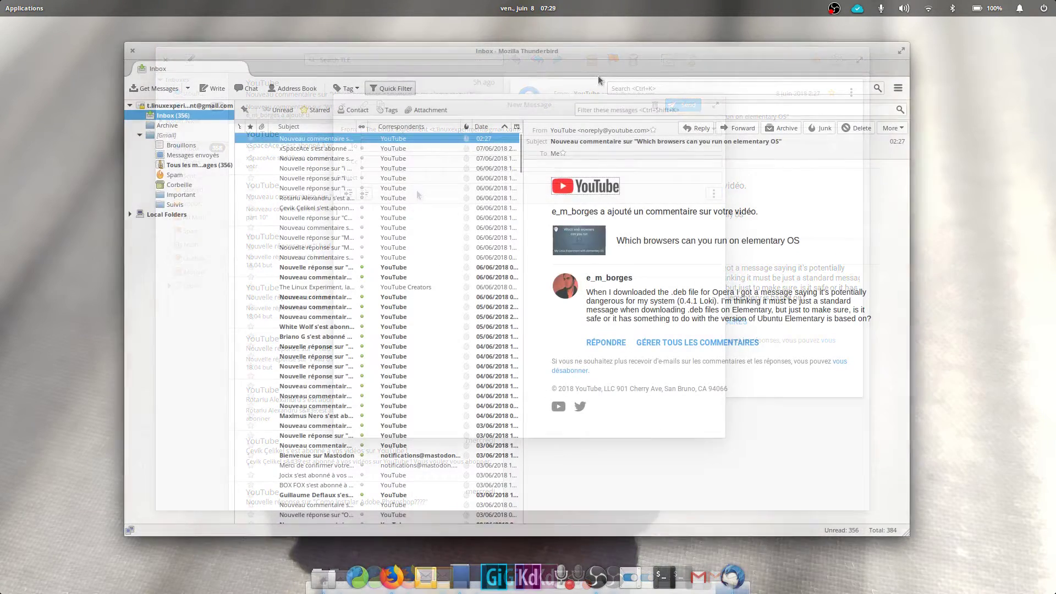
pyautogui.click(895, 83)
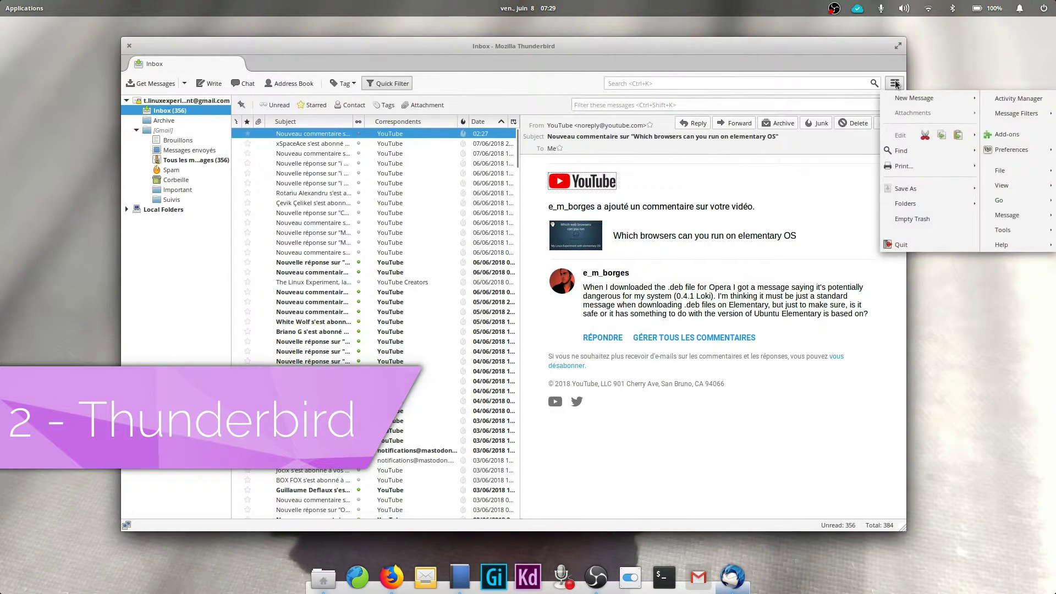
pyautogui.moveTo(1008, 244)
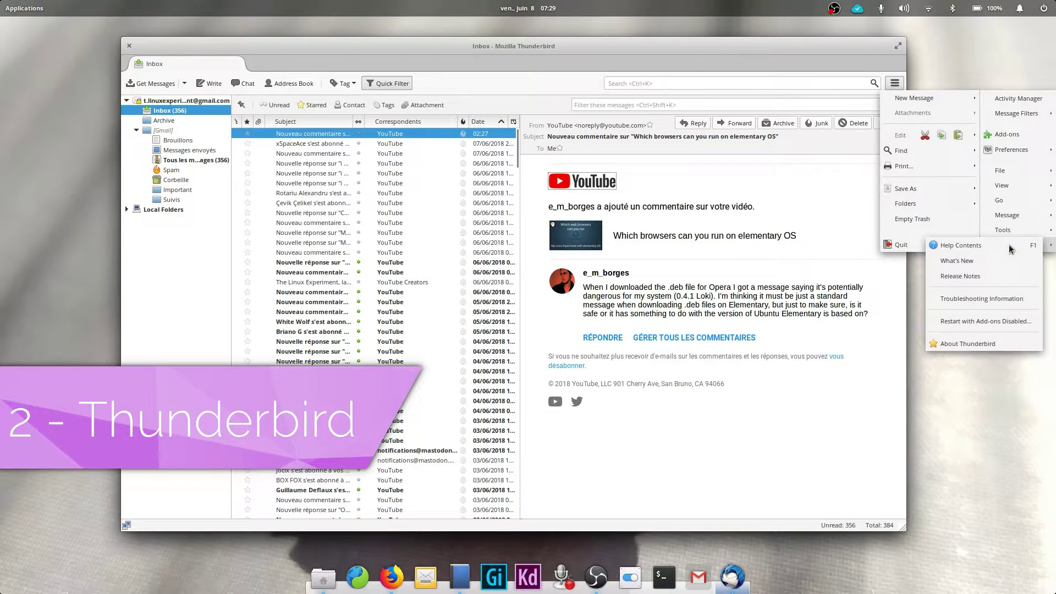
pyautogui.click(962, 341)
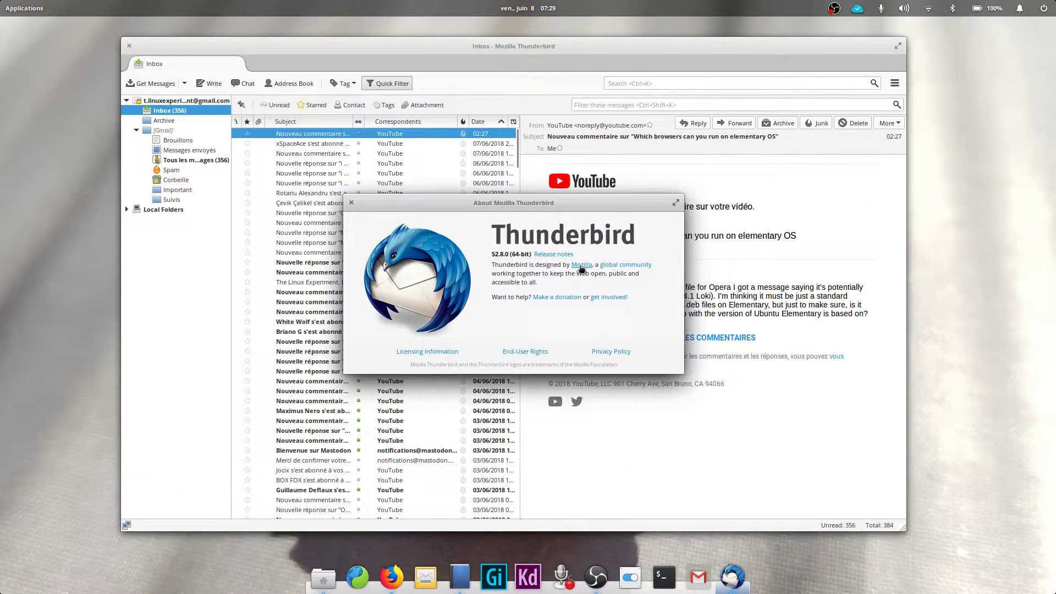
pyautogui.click(352, 203)
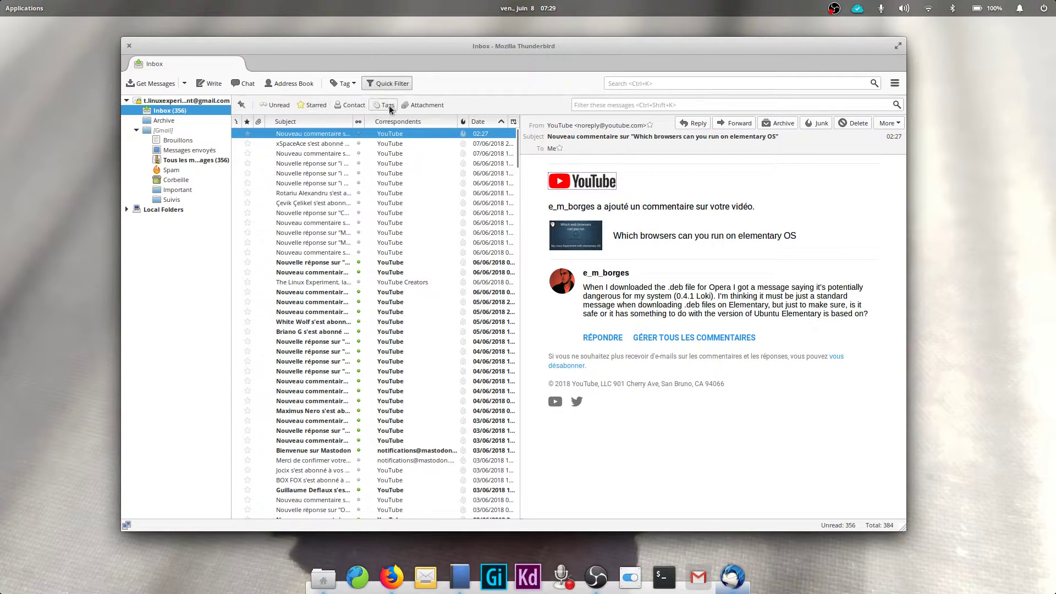
# Glance at the tag list, then search all Thunderbird mail for 'com'.
pyautogui.click(343, 83)
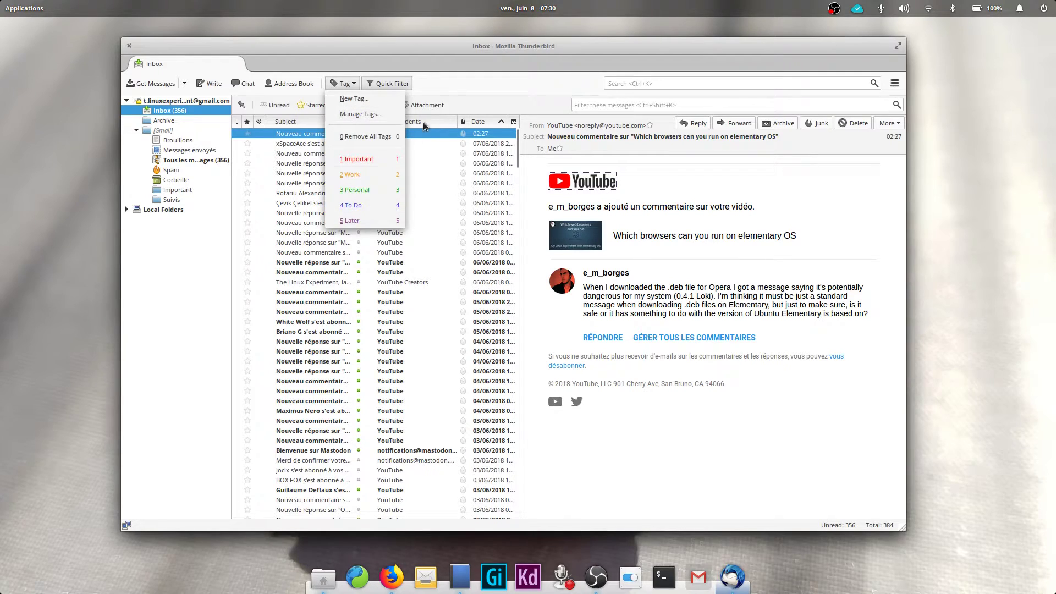
pyautogui.click(466, 67)
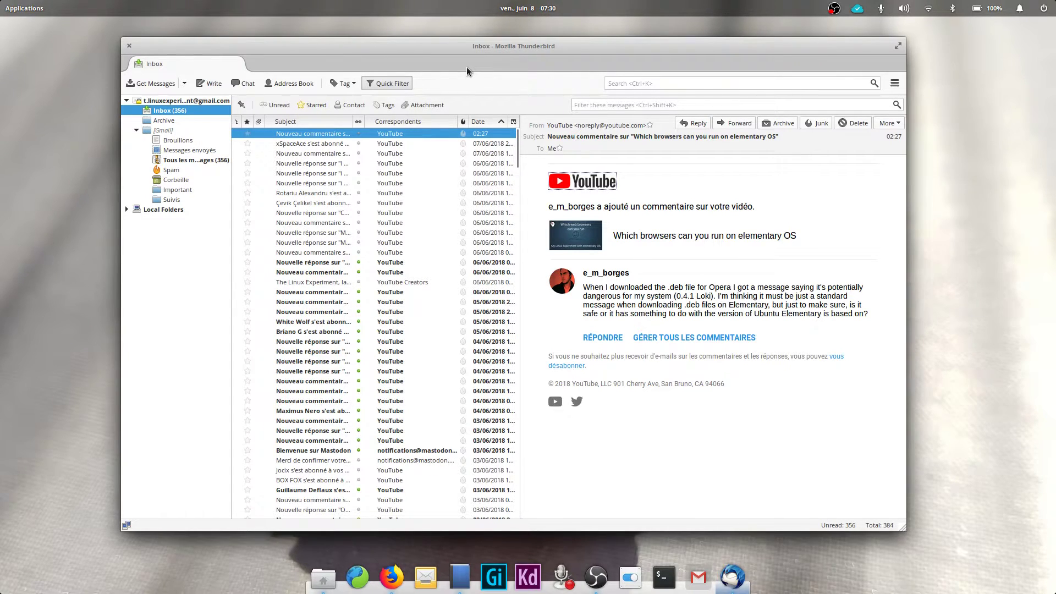
pyautogui.click(821, 82)
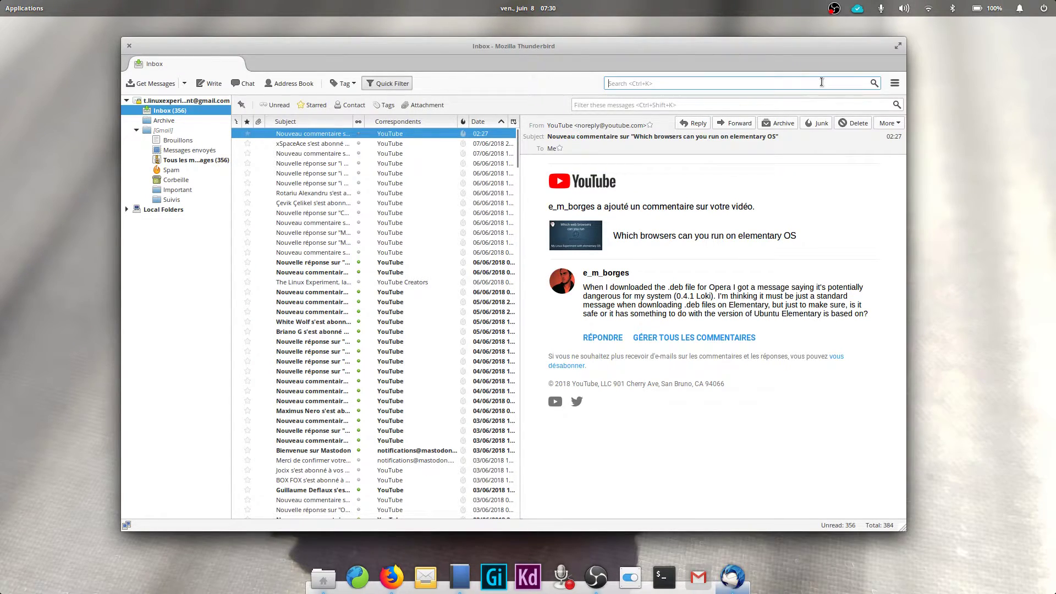
pyautogui.write('comment')
pyautogui.press('Return')
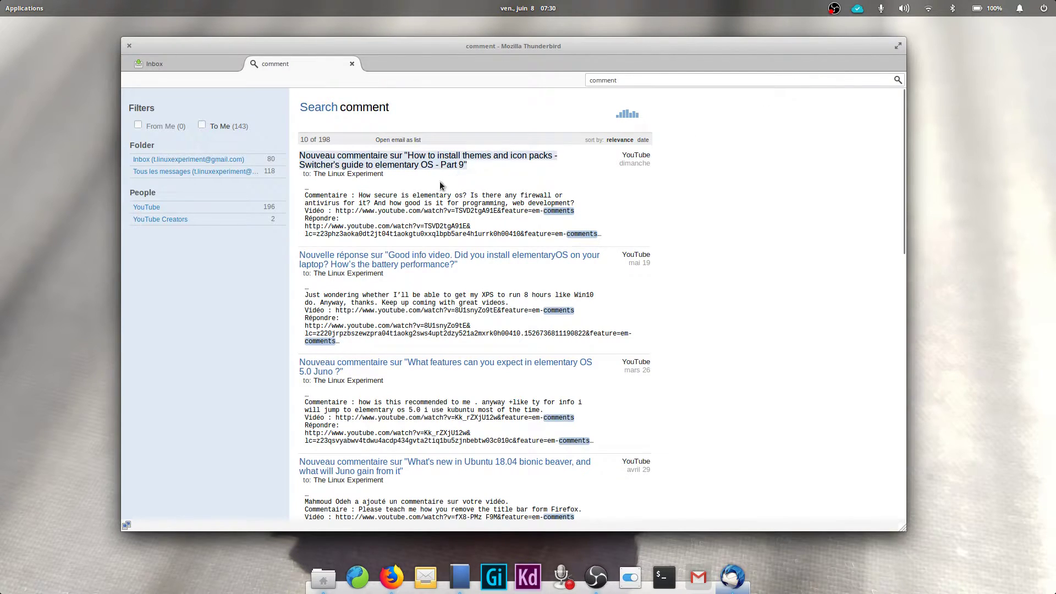
# Scroll through the comment search results, then close that tab to return to the Inbox.
pyautogui.scroll(-12, 488, 206)
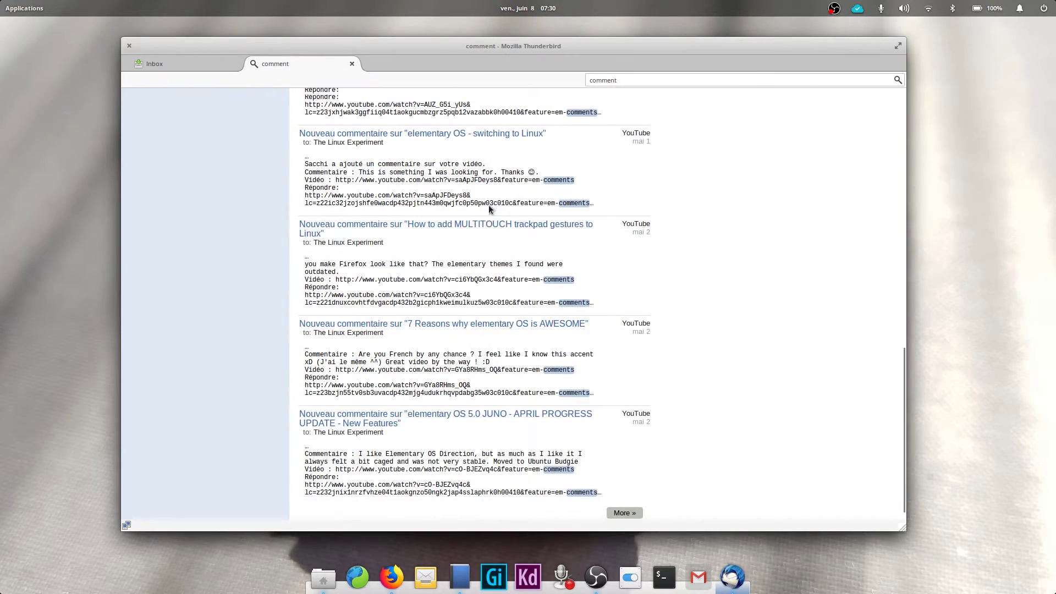
pyautogui.scroll(12, 695, 363)
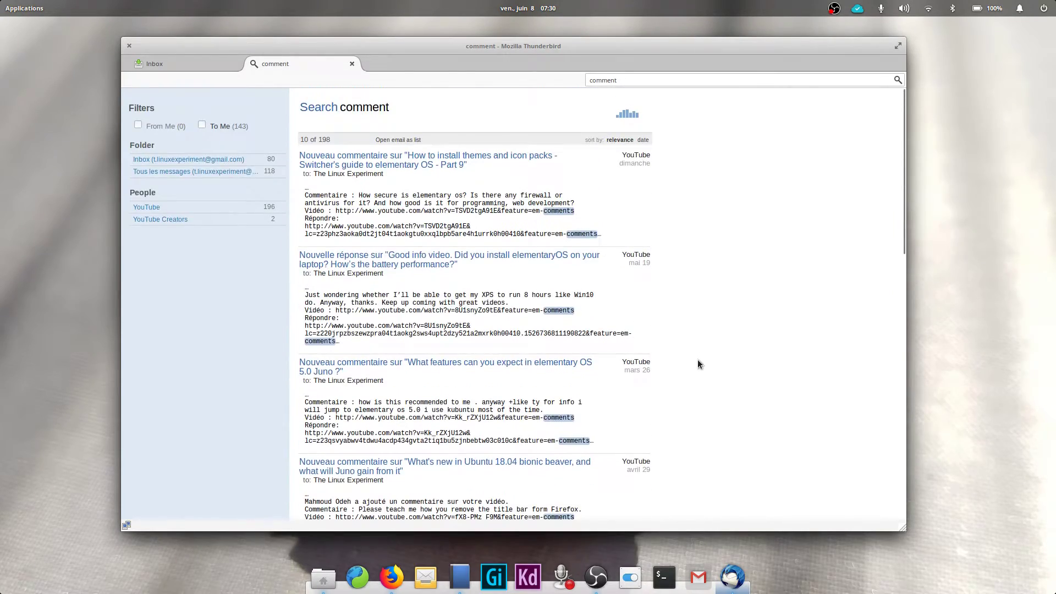
pyautogui.click(184, 60)
pyautogui.moveTo(254, 64); pyautogui.dragTo(291, 68)
pyautogui.click(199, 64)
pyautogui.click(290, 69)
pyautogui.click(351, 64)
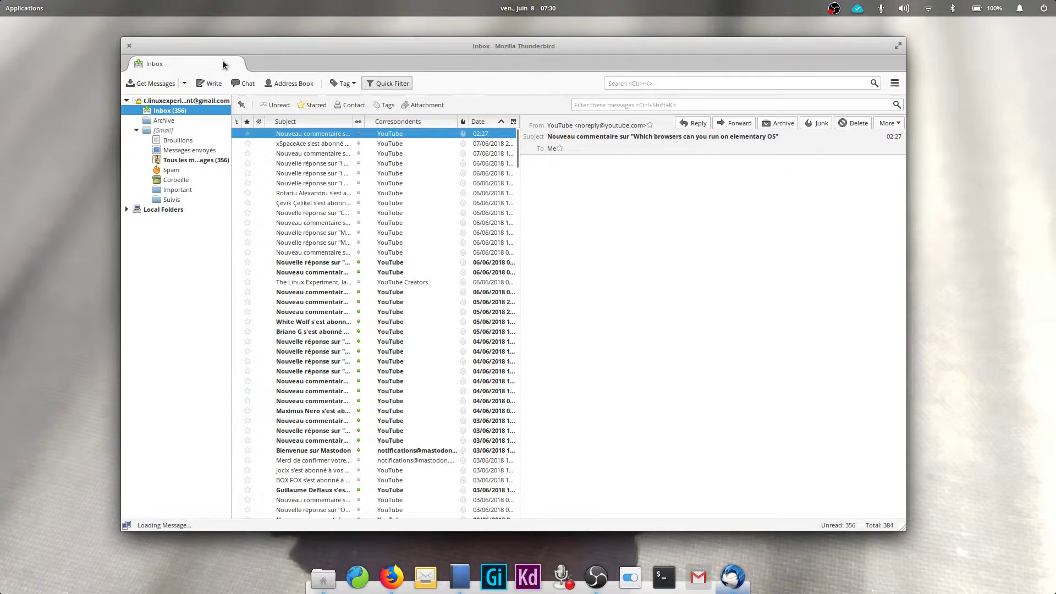
pyautogui.click(895, 83)
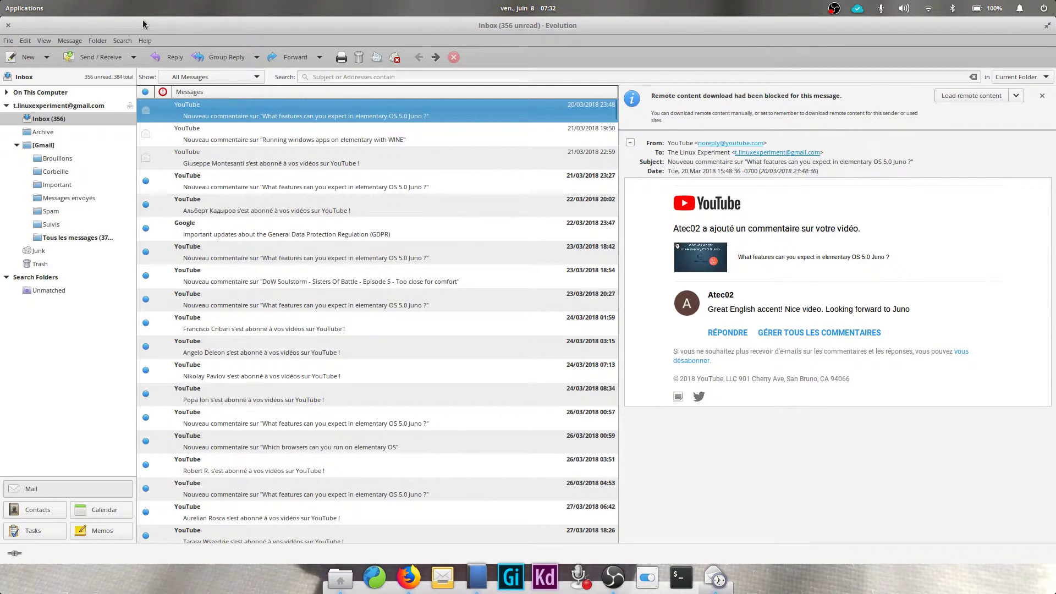
pyautogui.click(144, 42)
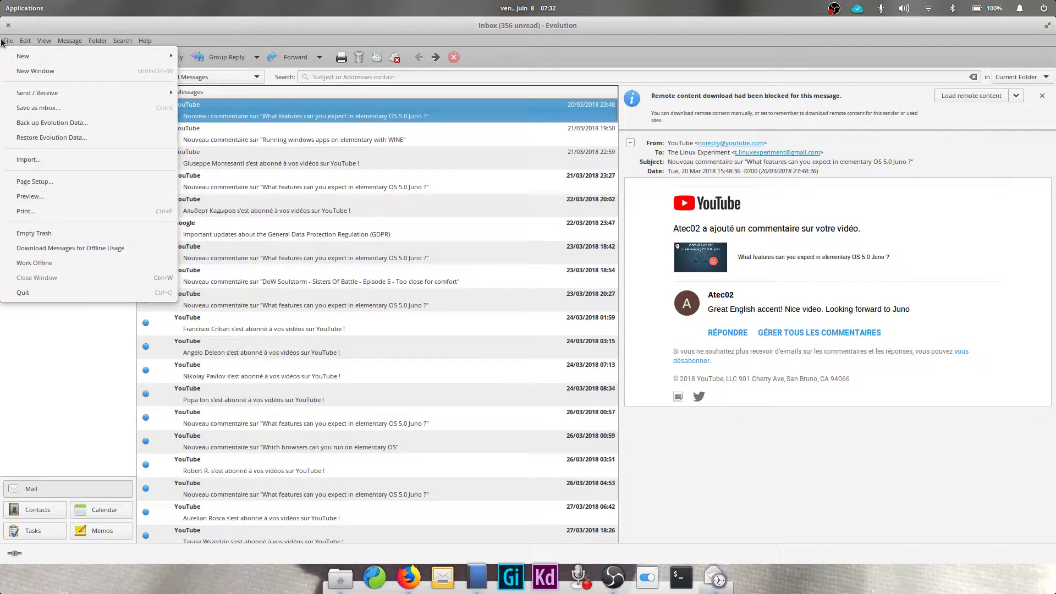
pyautogui.moveTo(107, 42)
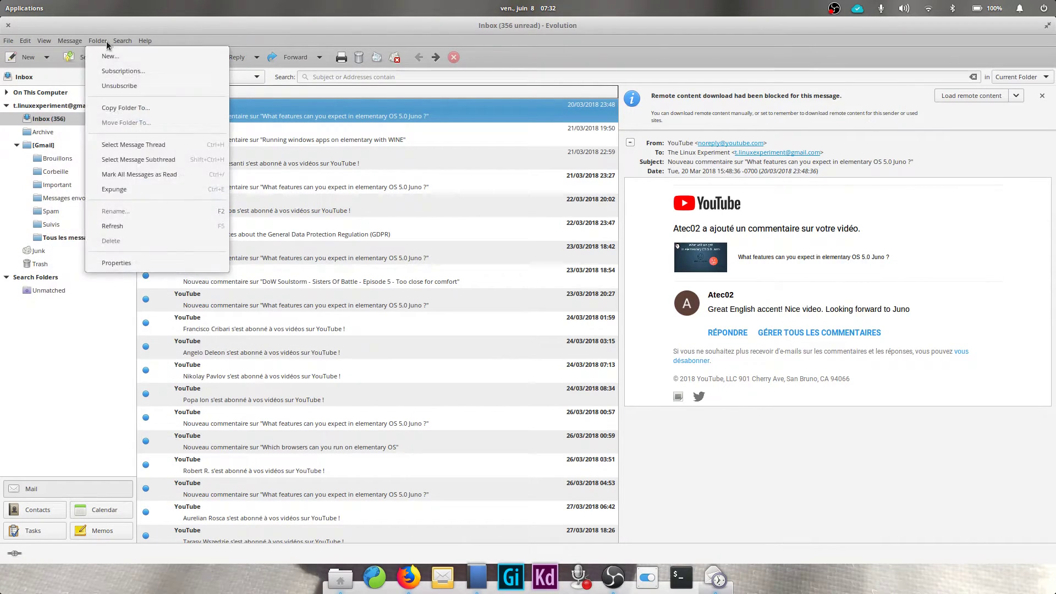
pyautogui.moveTo(145, 41)
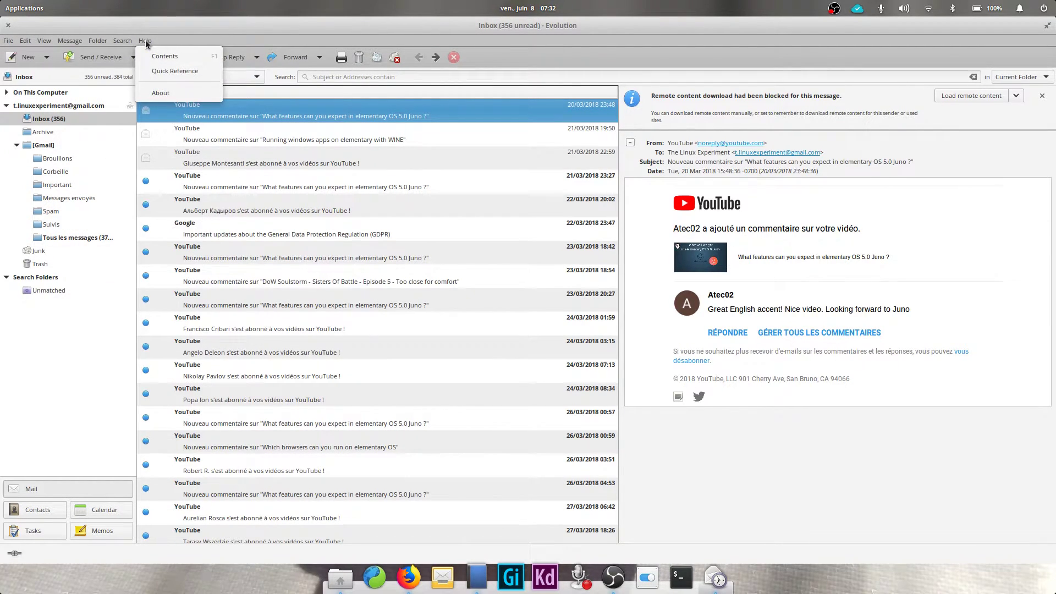
pyautogui.click(23, 42)
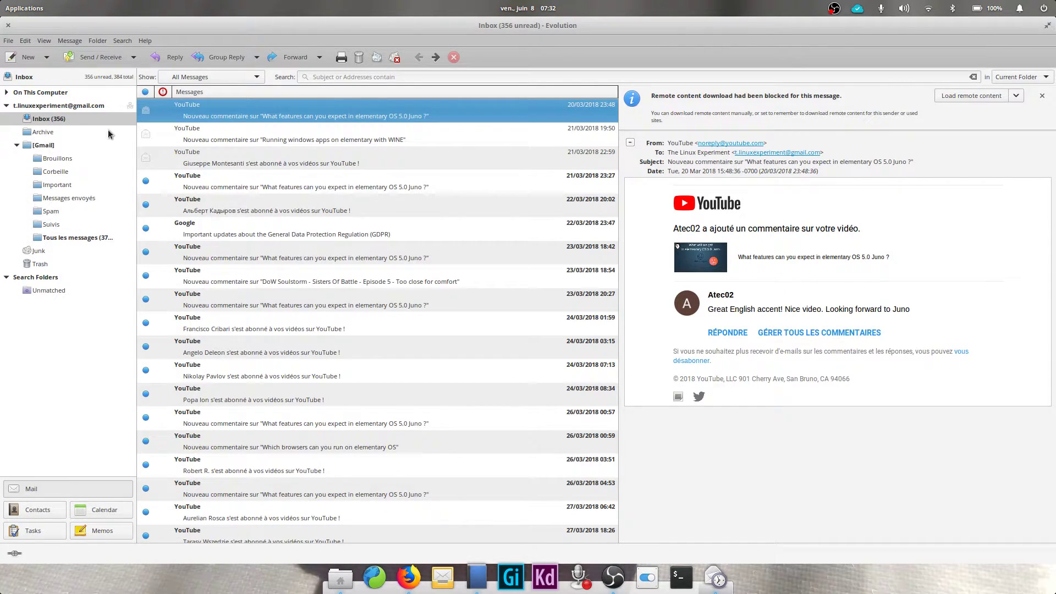
# Open Evolution's Mail Preferences and browse the General, Signatures, Spell Checking, Confirmations and Send Account tabs.
pyautogui.click(29, 43)
pyautogui.click(40, 235)
pyautogui.click(375, 269)
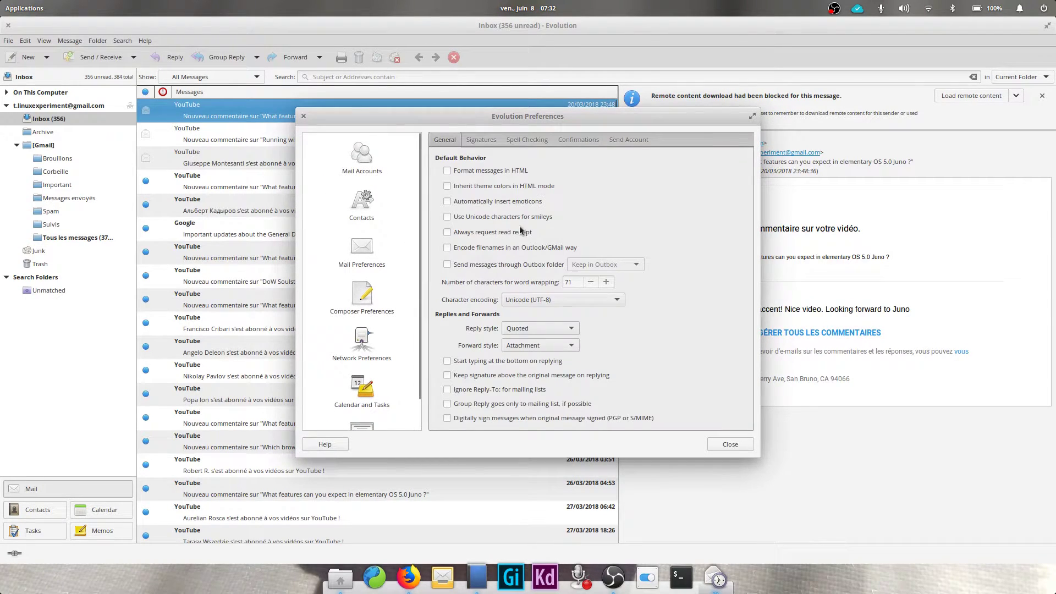
pyautogui.click(482, 140)
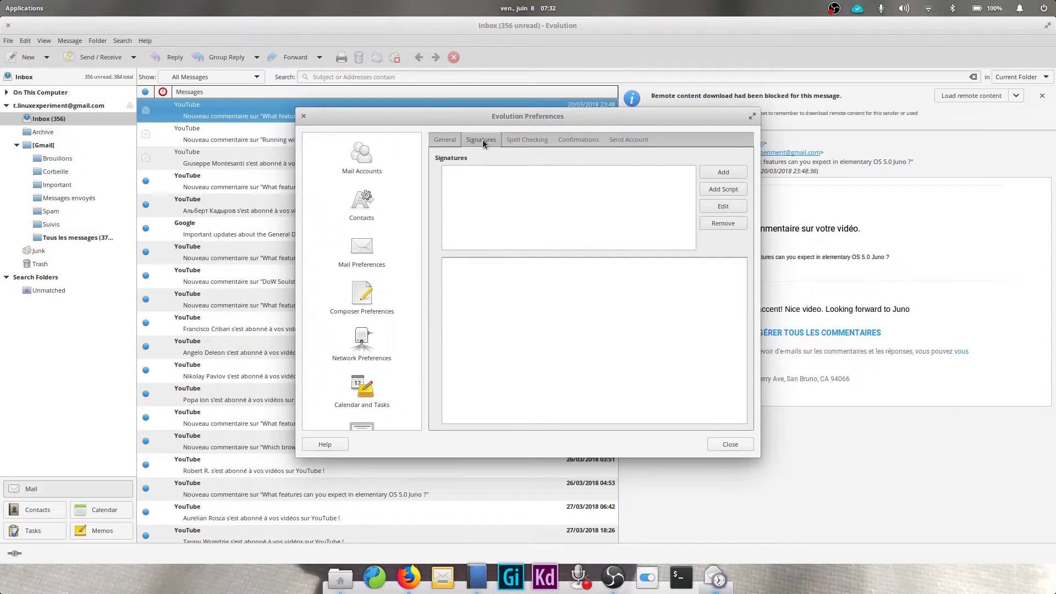
pyautogui.click(514, 141)
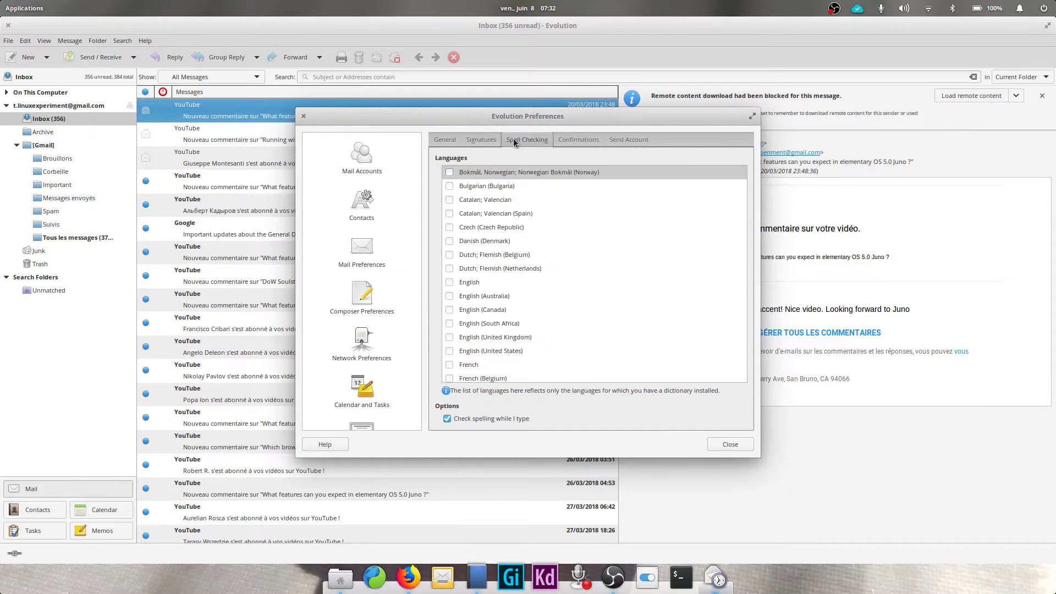
pyautogui.click(576, 139)
pyautogui.click(635, 140)
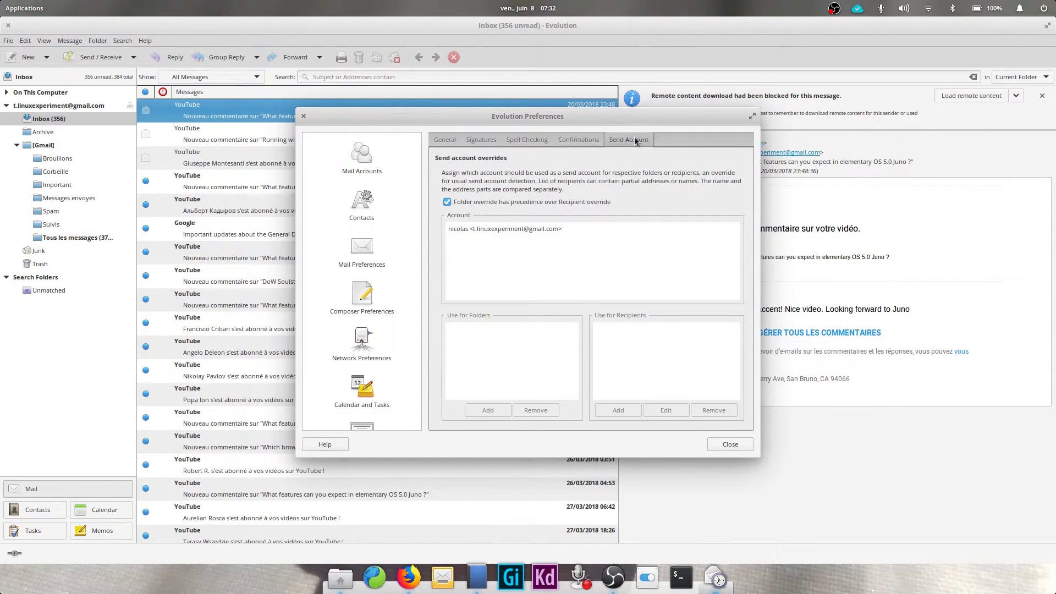
pyautogui.click(364, 254)
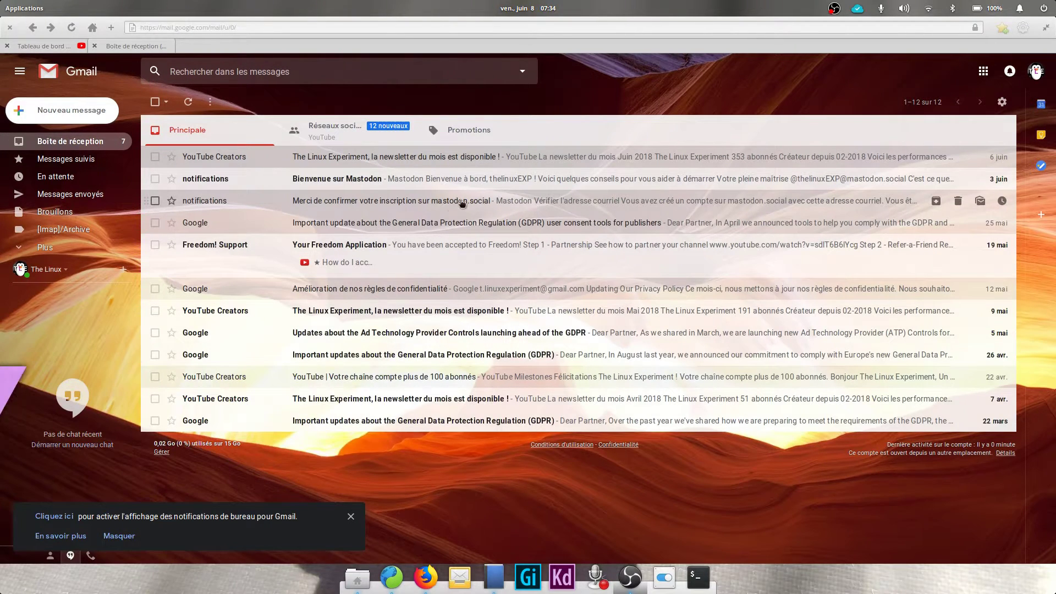
# Open a Gmail draft with Nouveau message, discard it, then open the browser's main menu.
pyautogui.click(155, 48)
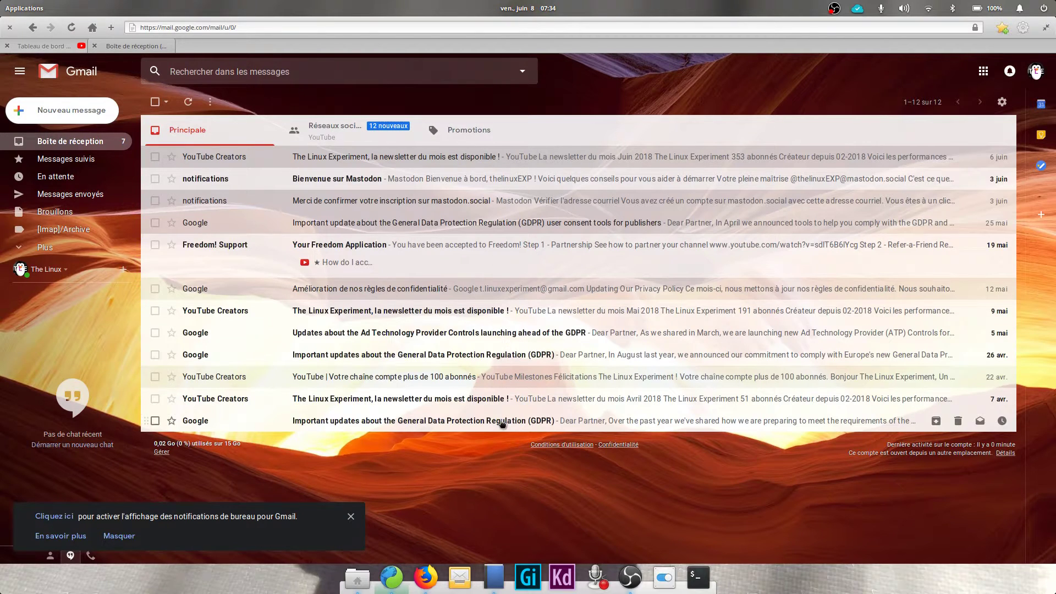
pyautogui.click(62, 110)
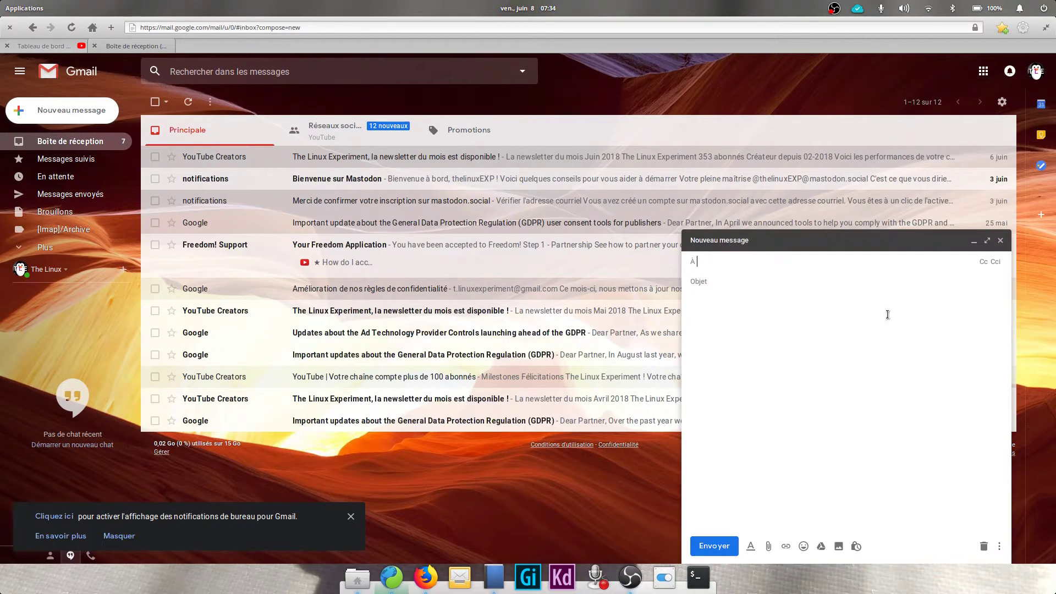
pyautogui.click(1000, 240)
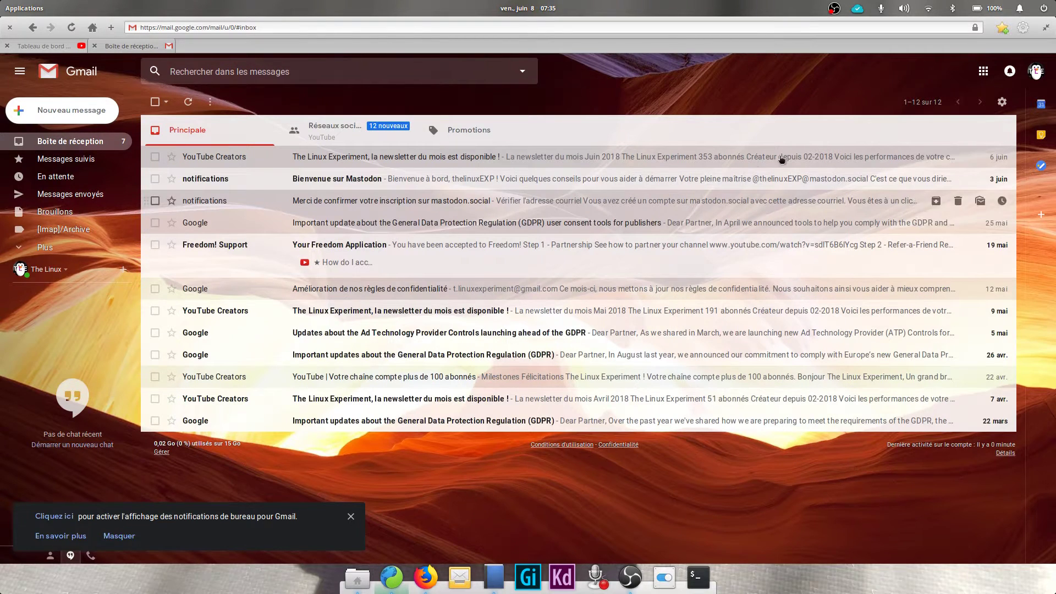
pyautogui.click(1022, 28)
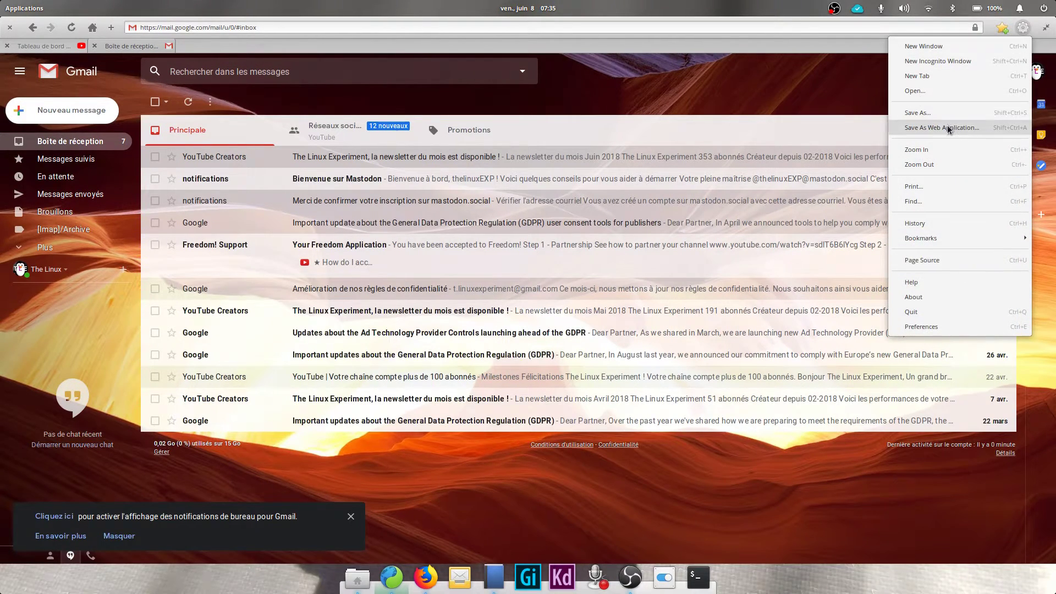
# Save Gmail as the web app 'Gmail - The Linux Experiment', correcting the capital H first.
pyautogui.click(982, 128)
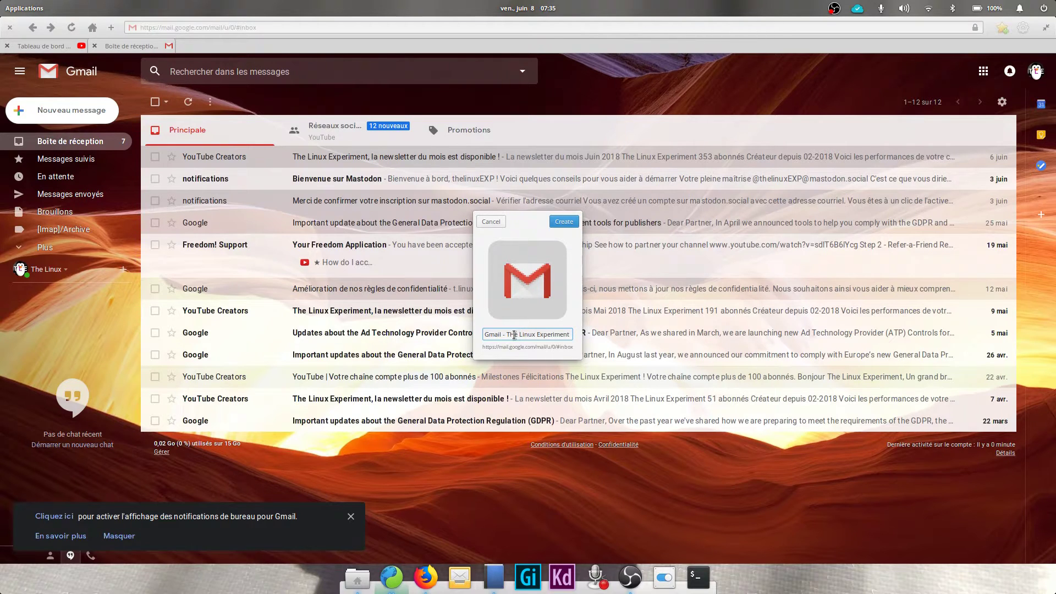
pyautogui.press('BackSpace')
pyautogui.write('h')
pyautogui.click(564, 222)
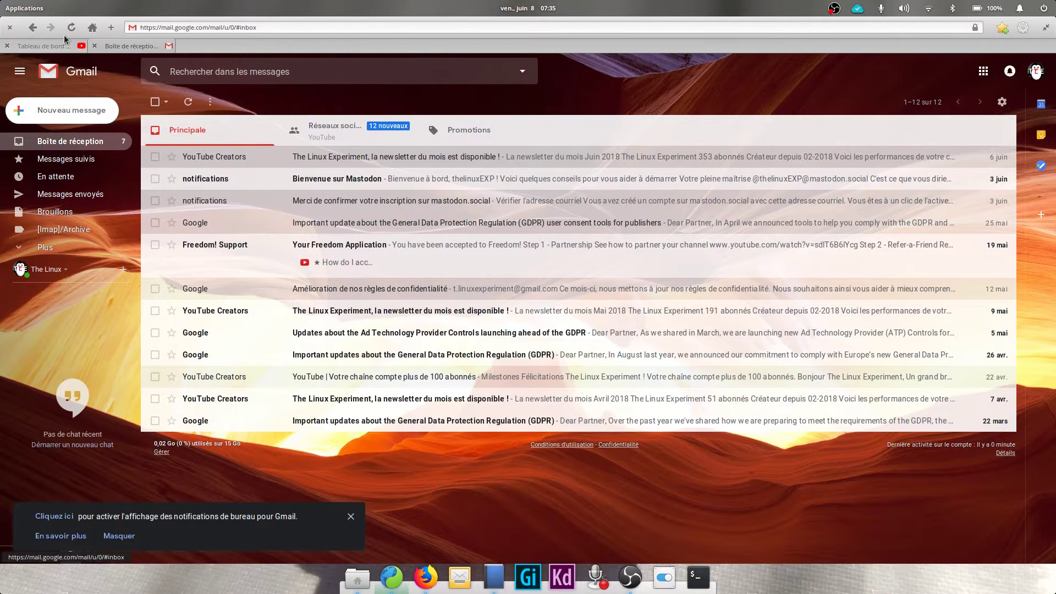
# Launch 'Gmail - The Linux Experiment' via a 'gmail' launcher search, then unmaximize and enlarge its window.
pyautogui.click(27, 9)
pyautogui.write('gmail')
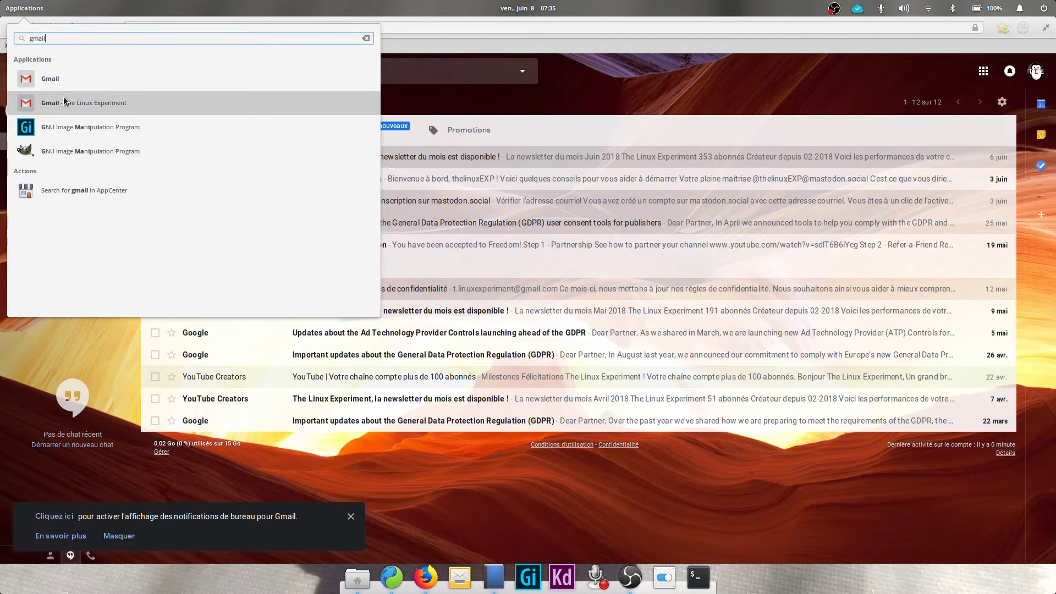
pyautogui.click(62, 108)
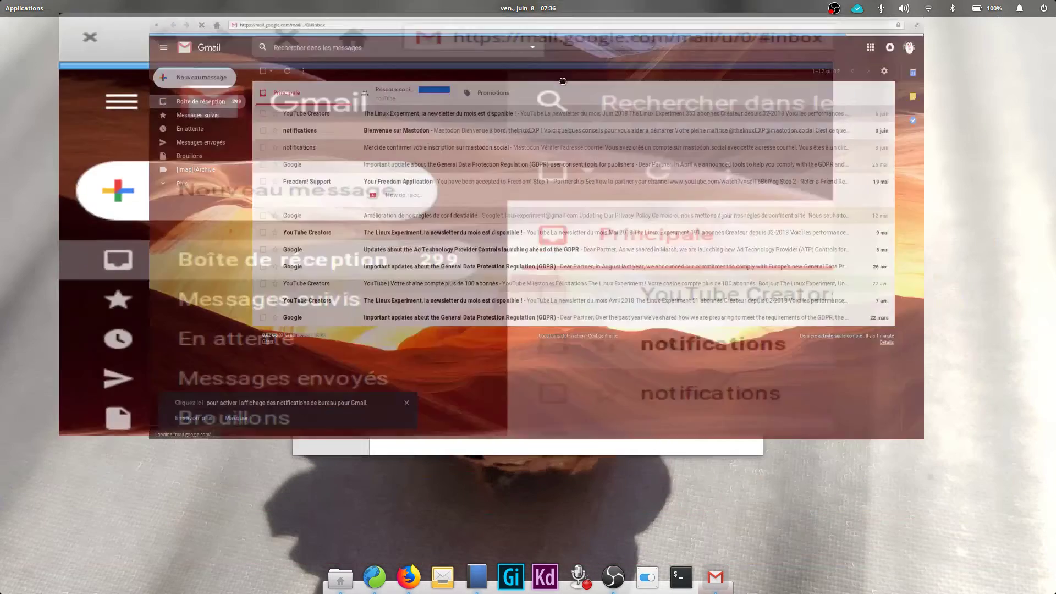
pyautogui.moveTo(559, 27); pyautogui.dragTo(401, 72)
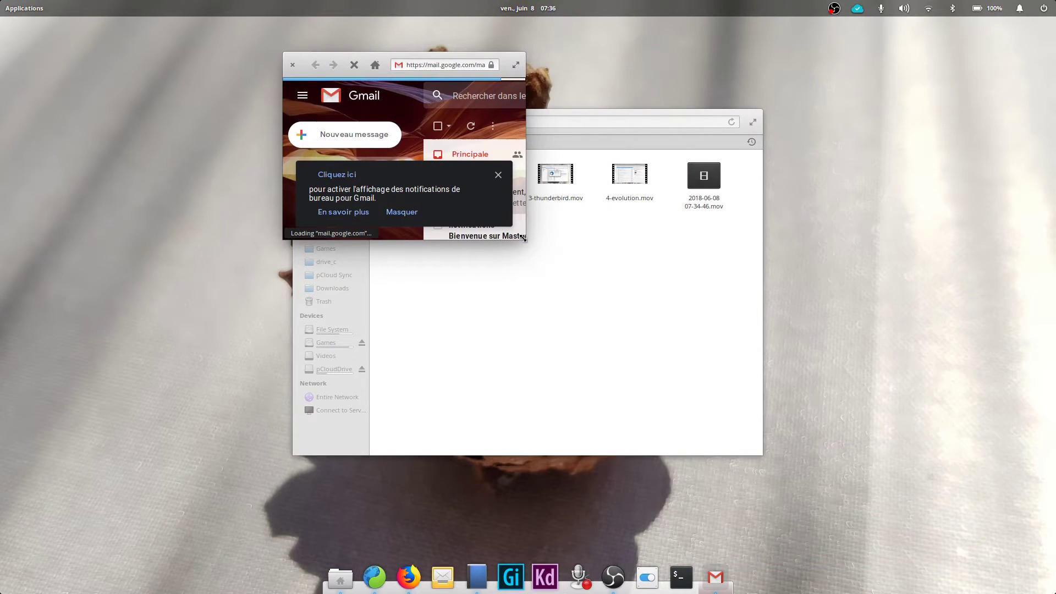
pyautogui.moveTo(522, 237); pyautogui.dragTo(794, 433)
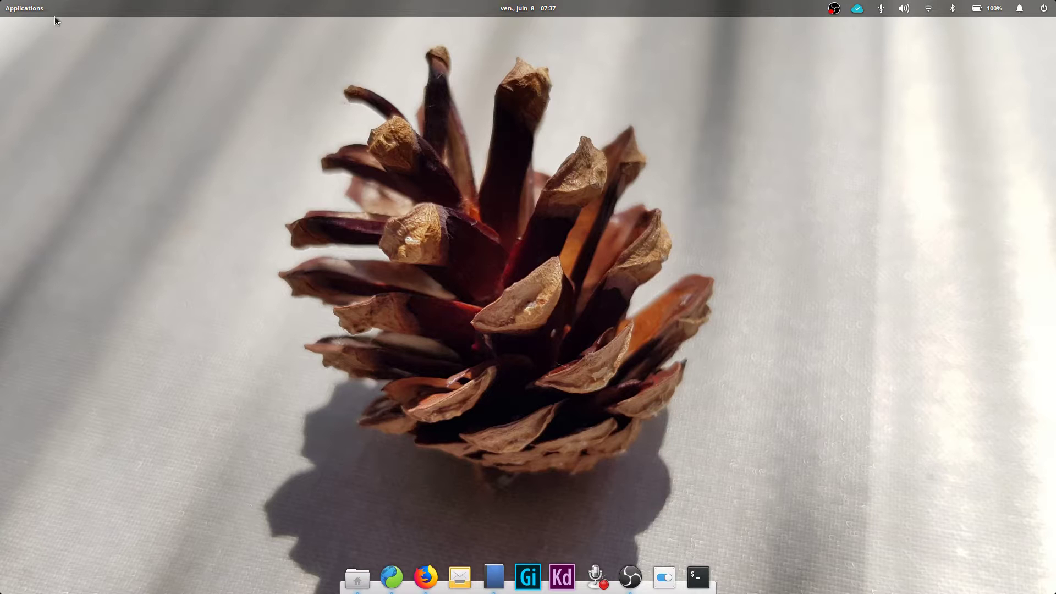
# Type 'email' in the Applications launcher and send the search to AppCenter.
pyautogui.click(31, 8)
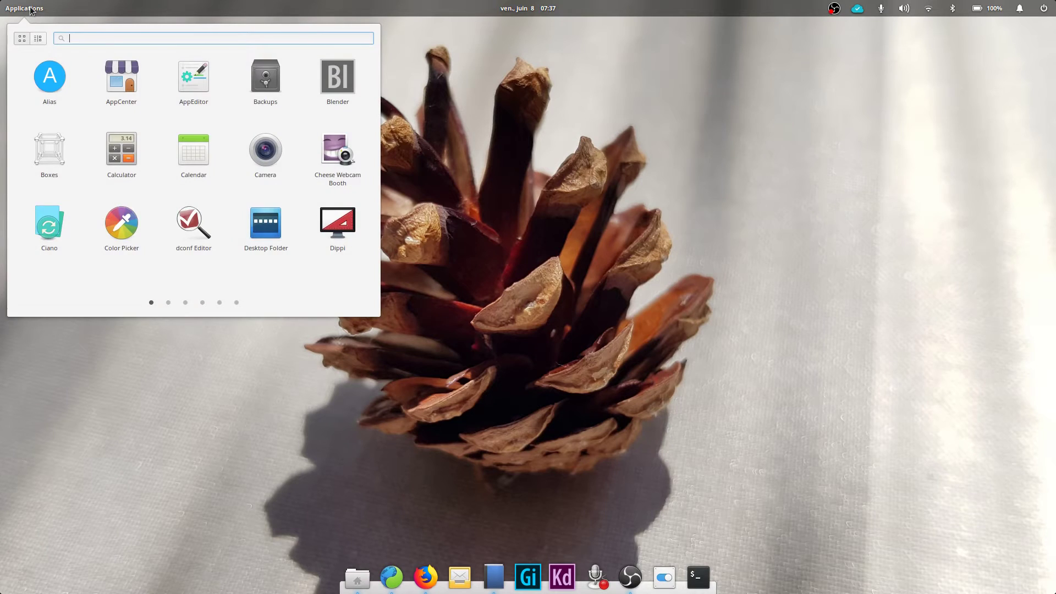
pyautogui.write('email')
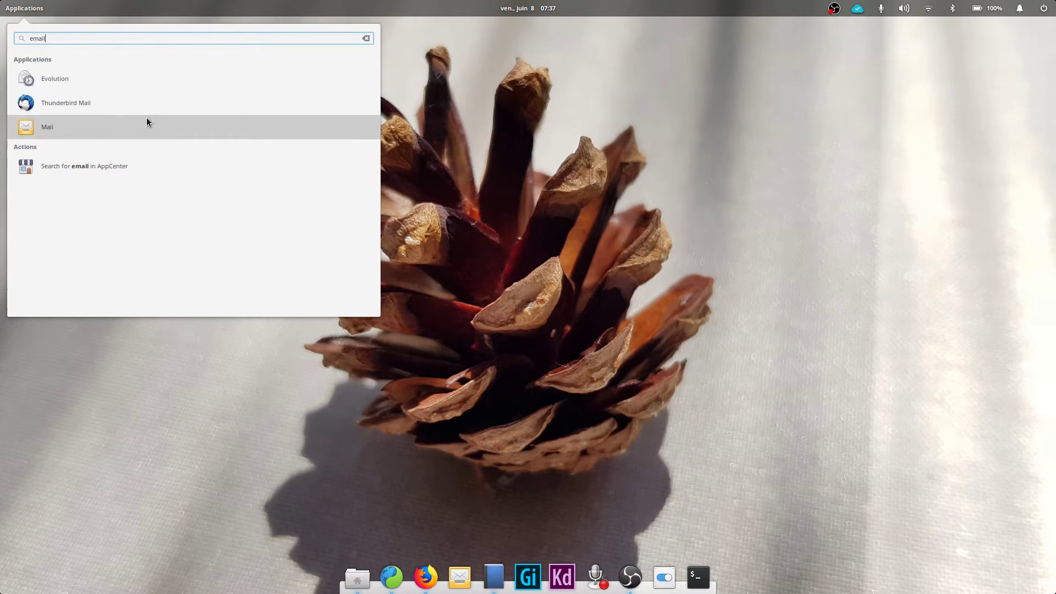
pyautogui.click(63, 171)
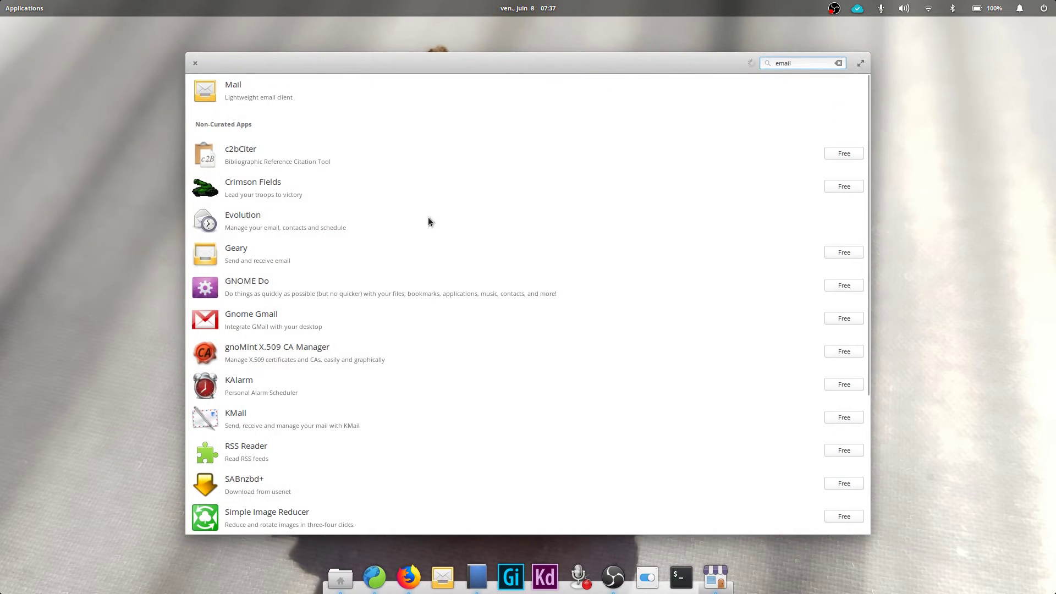